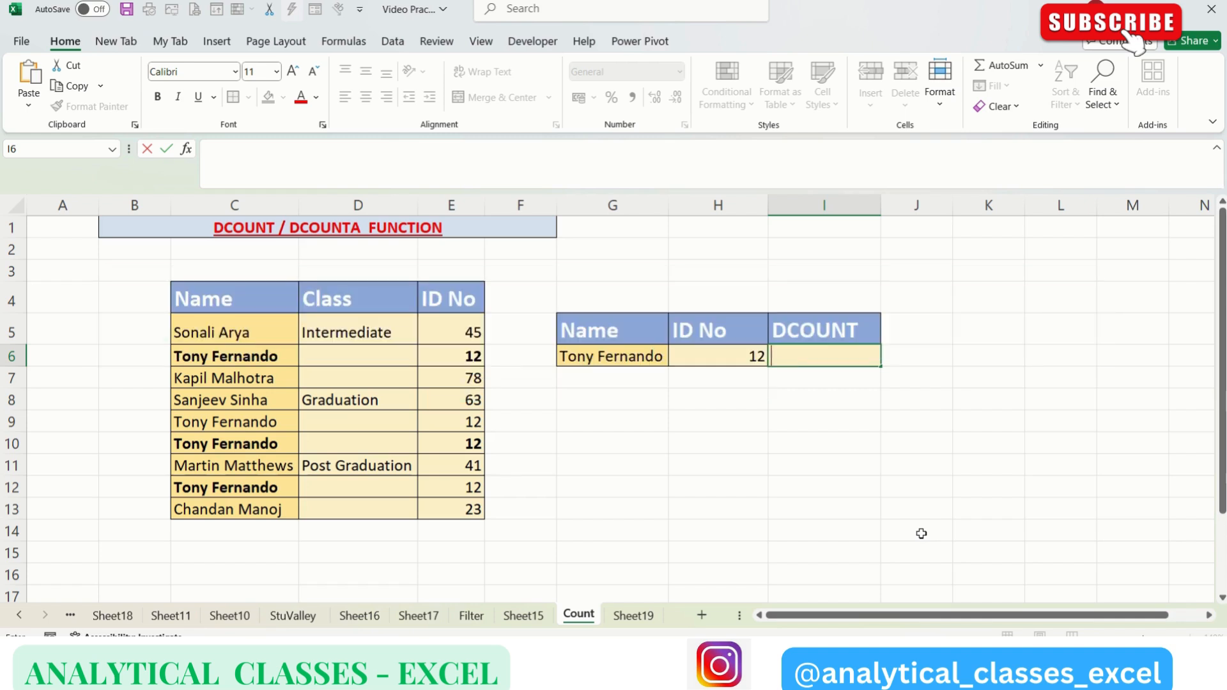
{"action": "left_click", "coordinate": [188, 284]}
{"action": "left_click_drag", "start_coordinate": [188, 285], "coordinate": [465, 510]}
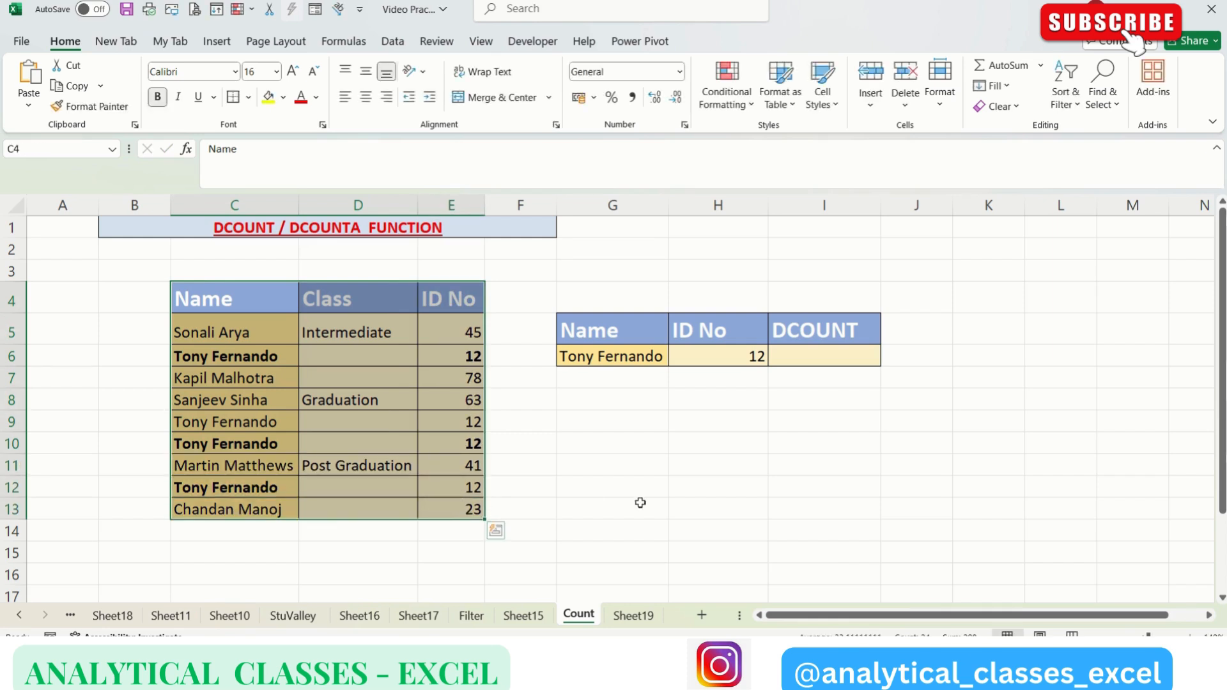
{"action": "left_click", "coordinate": [607, 488]}
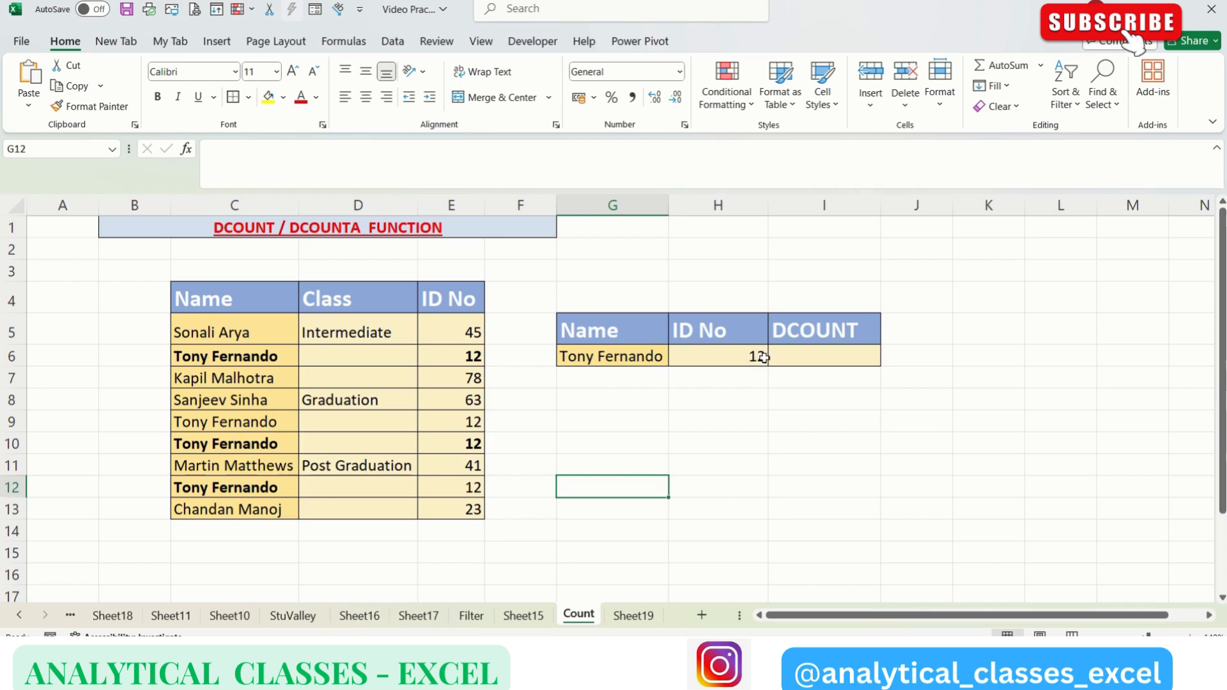
Step: Enter the formula =DCOUNT(C4:E13,H5,G5:H6) in cell I6 to count the table records matching the name and ID criteria
{"action": "left_click", "coordinate": [813, 358]}
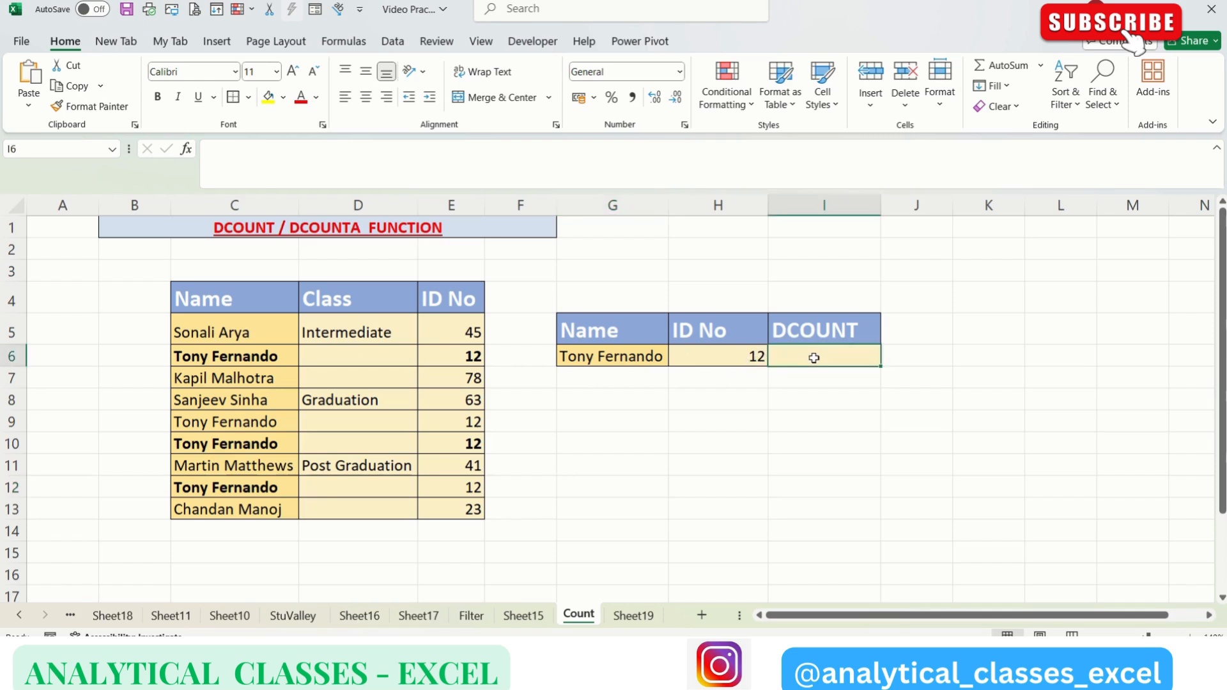
{"action": "type", "text": "="}
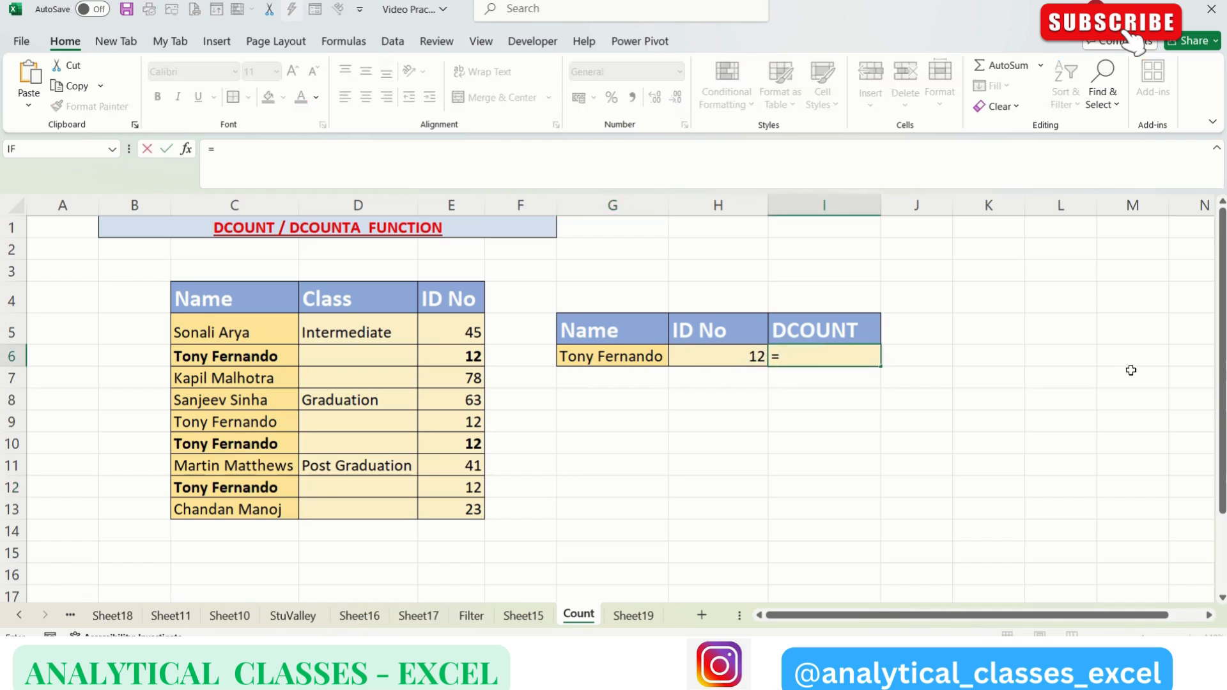
{"action": "type", "text": "DCOUNT("}
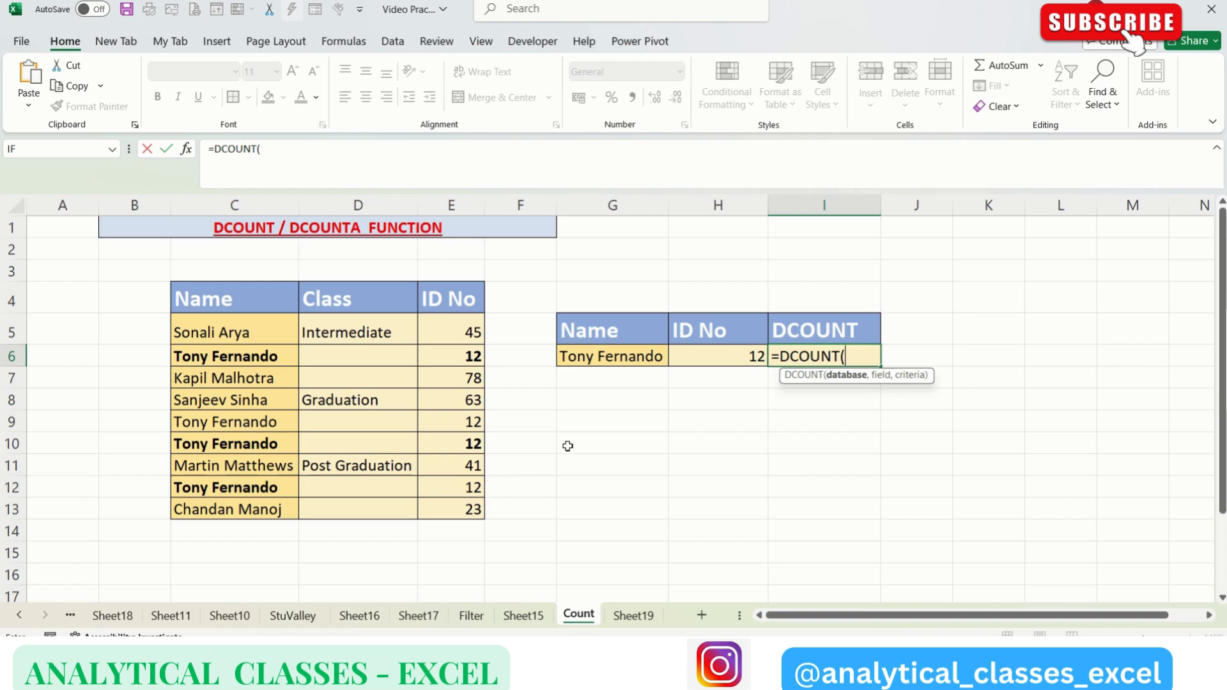
{"action": "left_click", "coordinate": [198, 287]}
{"action": "left_click_drag", "start_coordinate": [198, 287], "coordinate": [464, 508]}
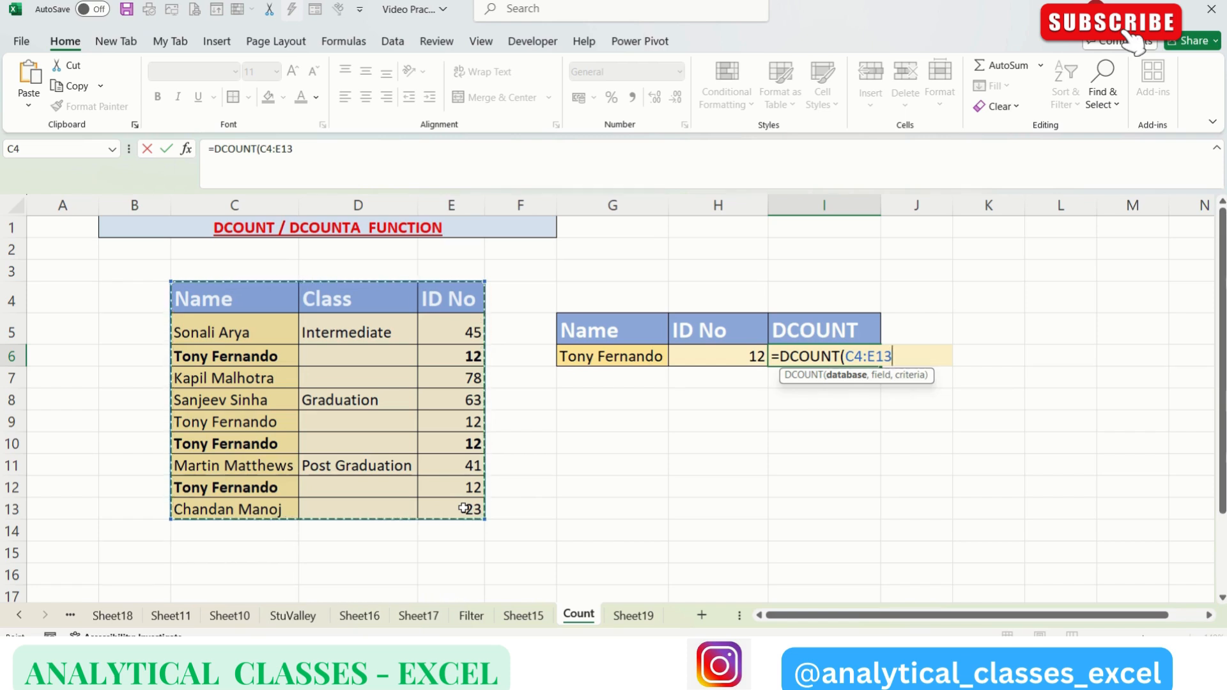
{"action": "type", "text": ","}
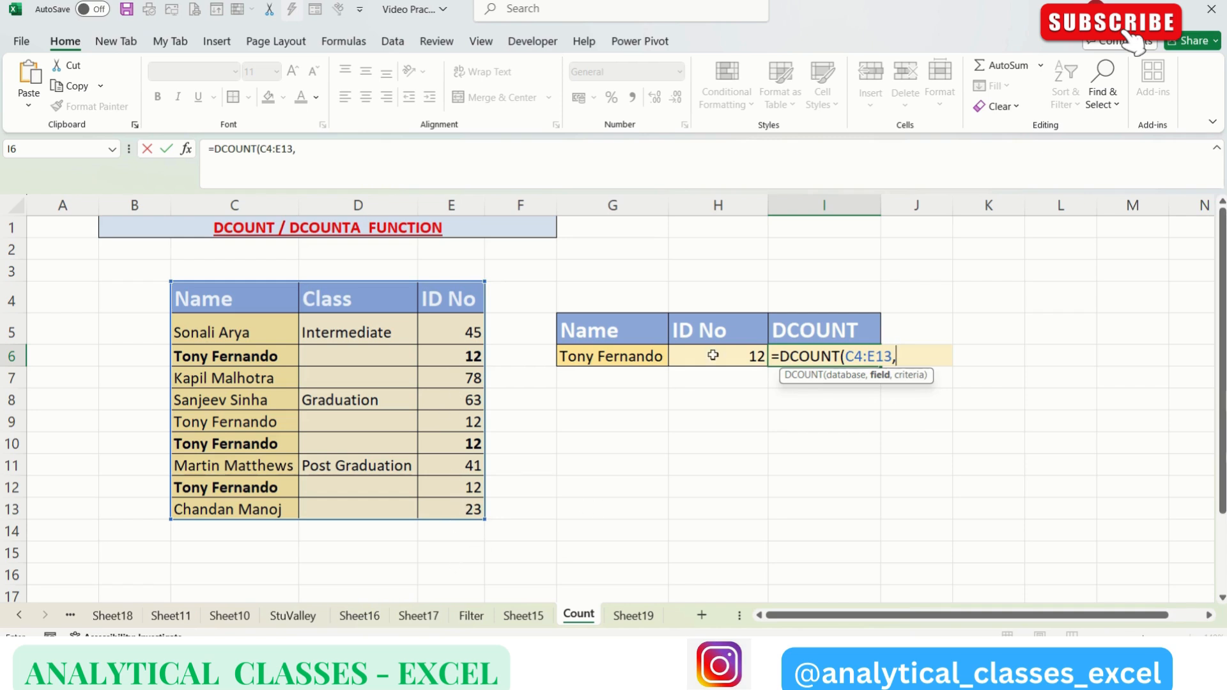
{"action": "left_click", "coordinate": [730, 327]}
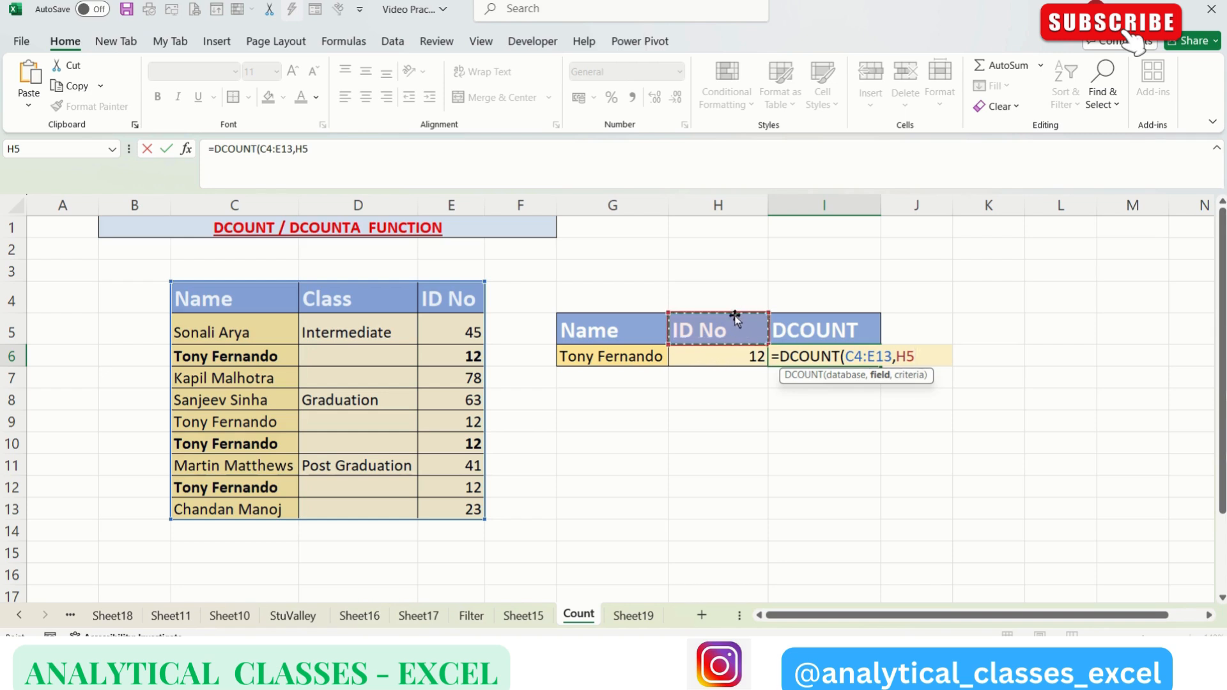
{"action": "type", "text": ","}
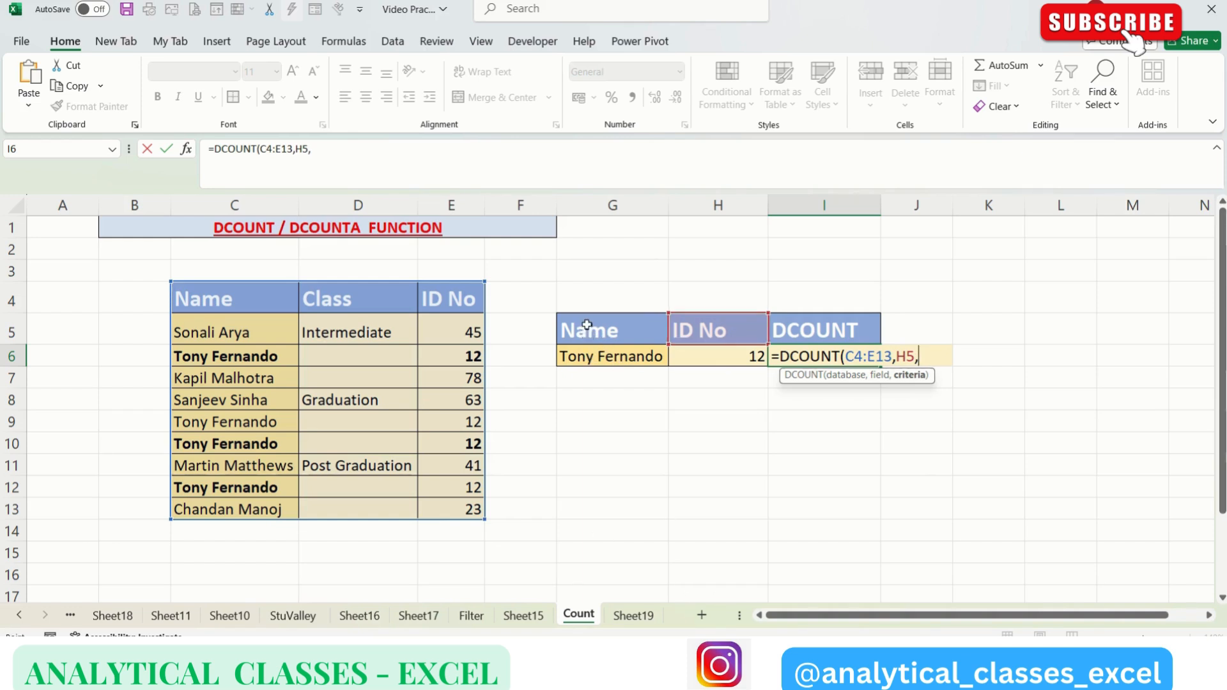
{"action": "left_click_drag", "start_coordinate": [585, 335], "coordinate": [628, 357]}
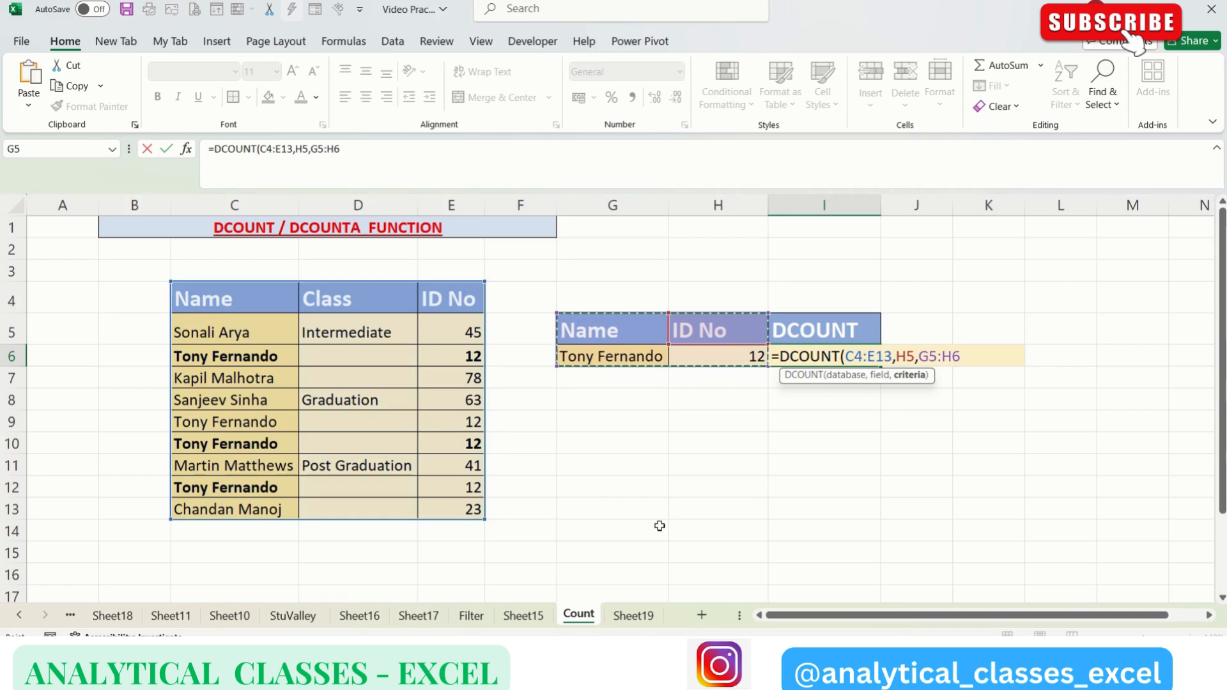
{"action": "key", "text": "Return"}
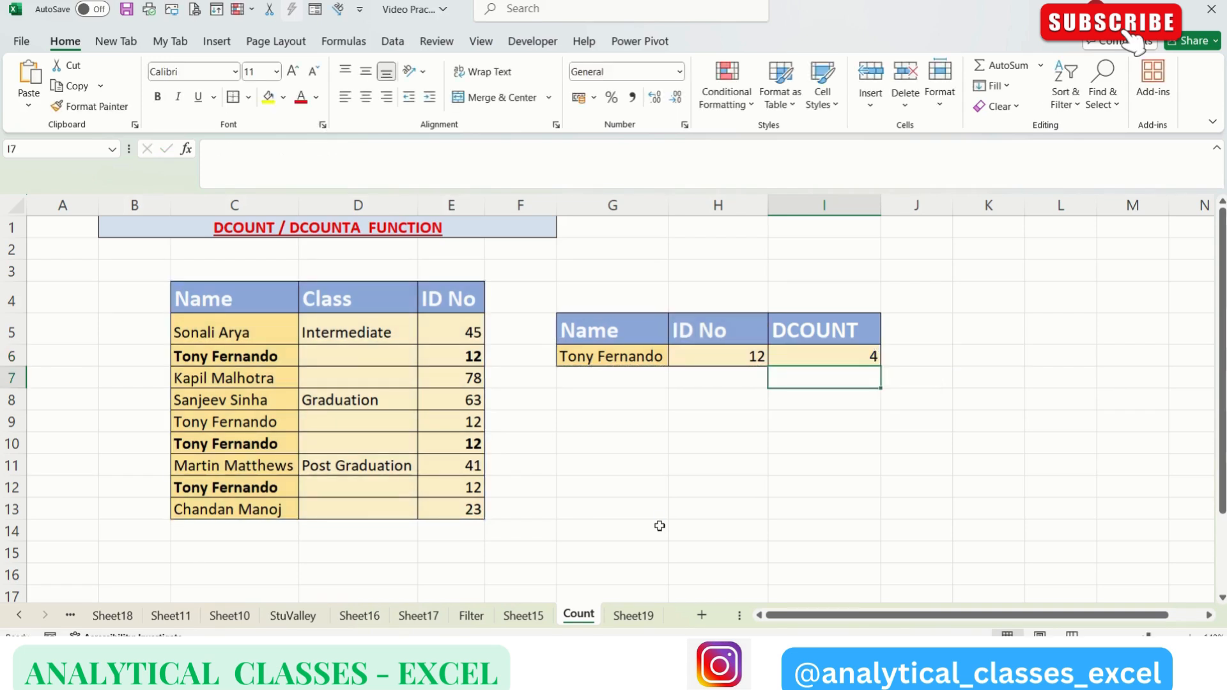
Step: Fill the table rows that match the criteria, C6:E6, C9:E10 and C12:E12, with yellow
{"action": "left_click", "coordinate": [130, 359]}
{"action": "left_click_drag", "start_coordinate": [176, 358], "coordinate": [442, 358]}
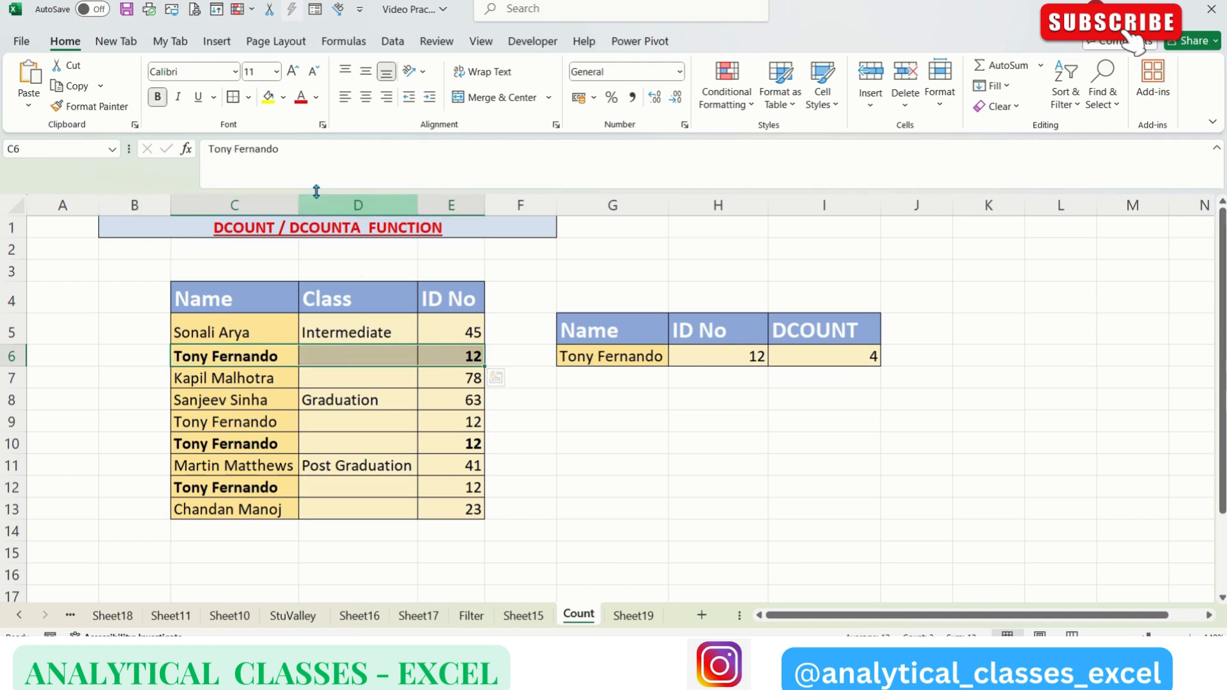
{"action": "left_click", "coordinate": [267, 97]}
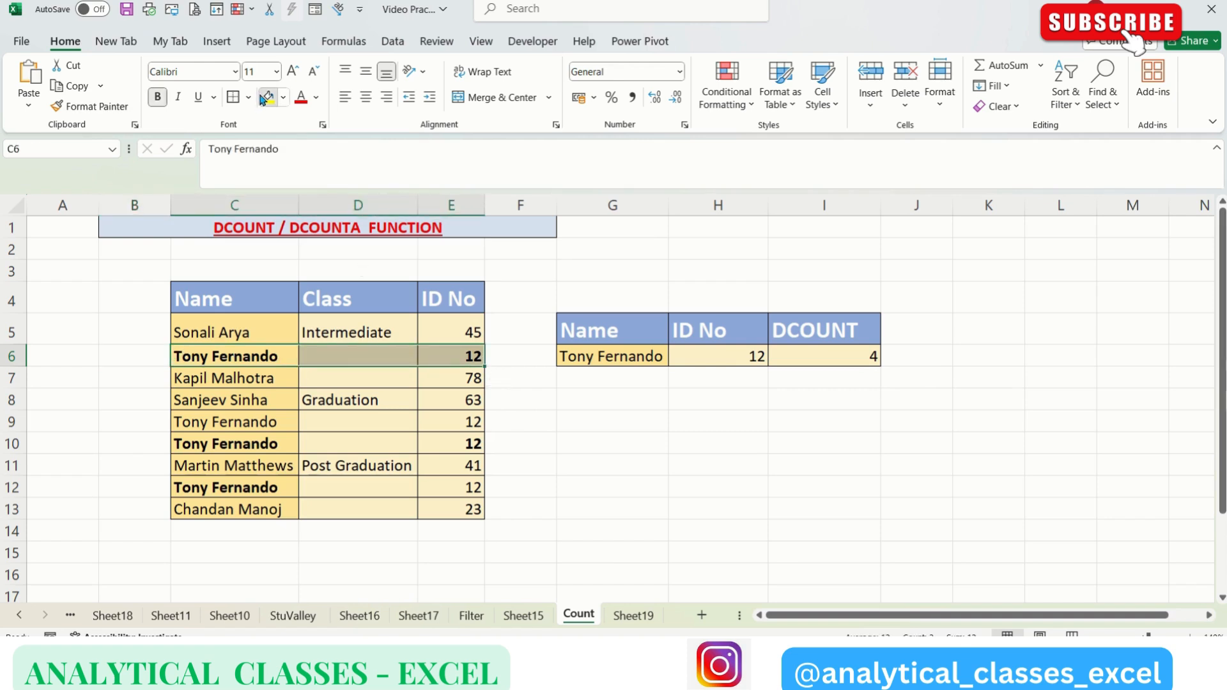
{"action": "left_click", "coordinate": [184, 426]}
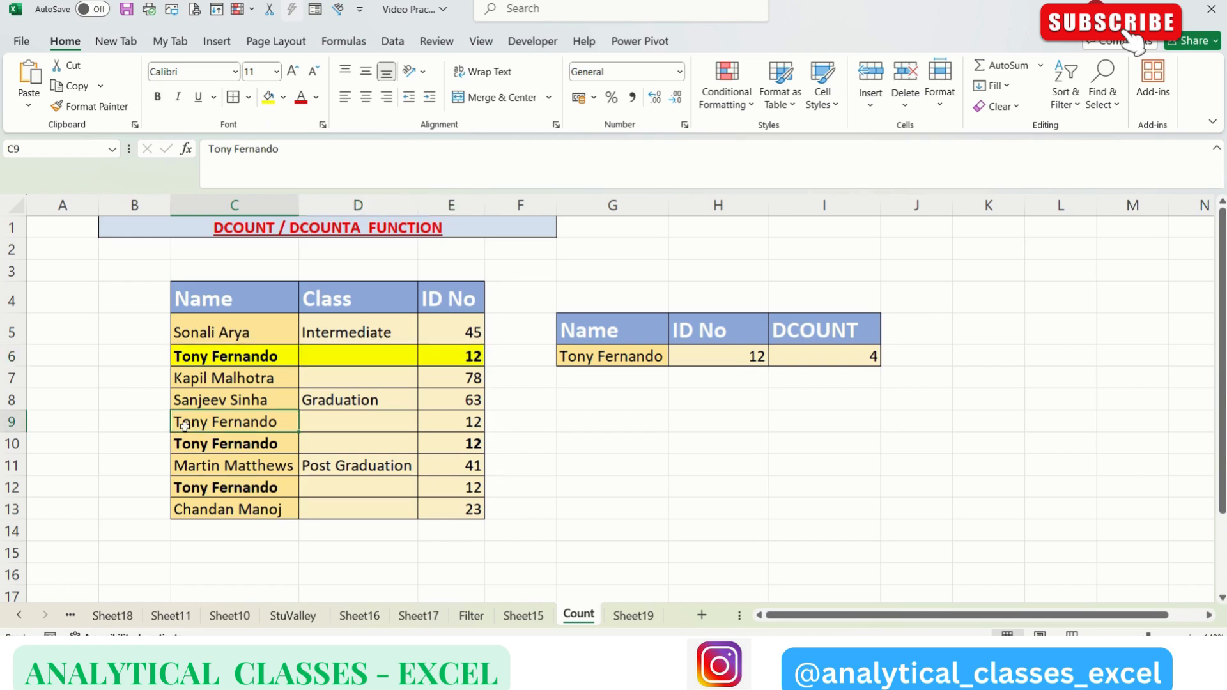
{"action": "key", "text": "shift+Right"}
{"action": "key", "text": "shift+Right"}
{"action": "key", "text": "shift+Down"}
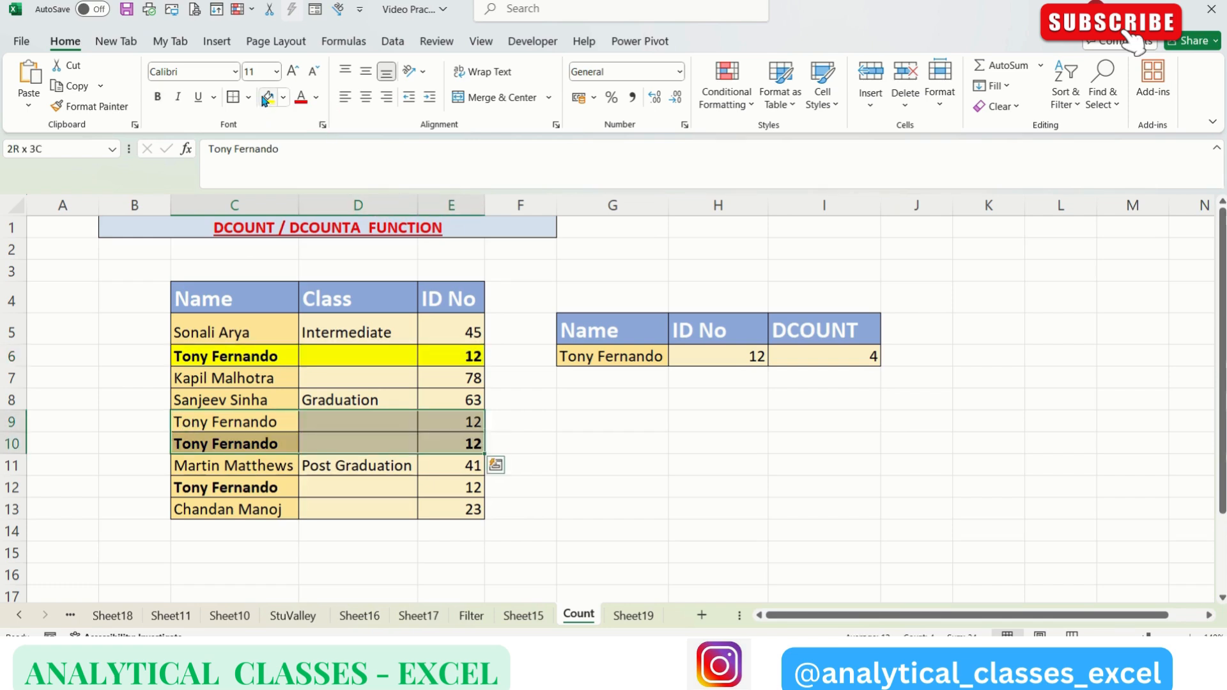
{"action": "left_click", "coordinate": [267, 97]}
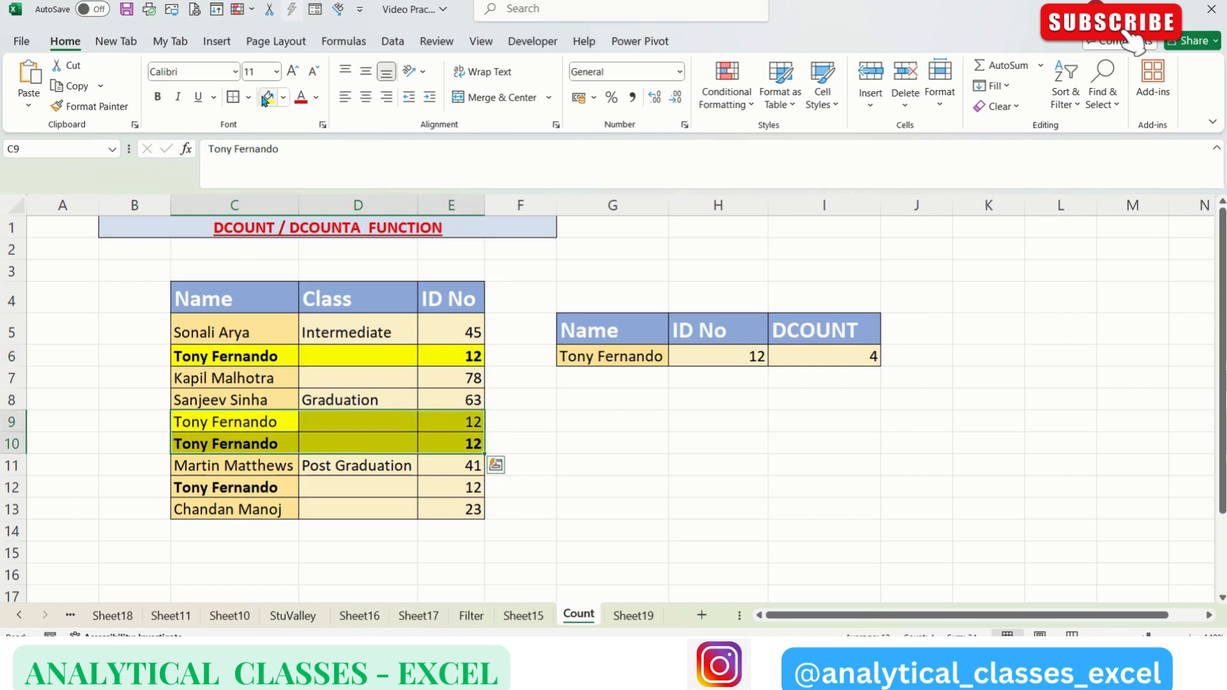
{"action": "left_click", "coordinate": [211, 487]}
{"action": "key", "text": "shift+Right"}
{"action": "key", "text": "shift+Right"}
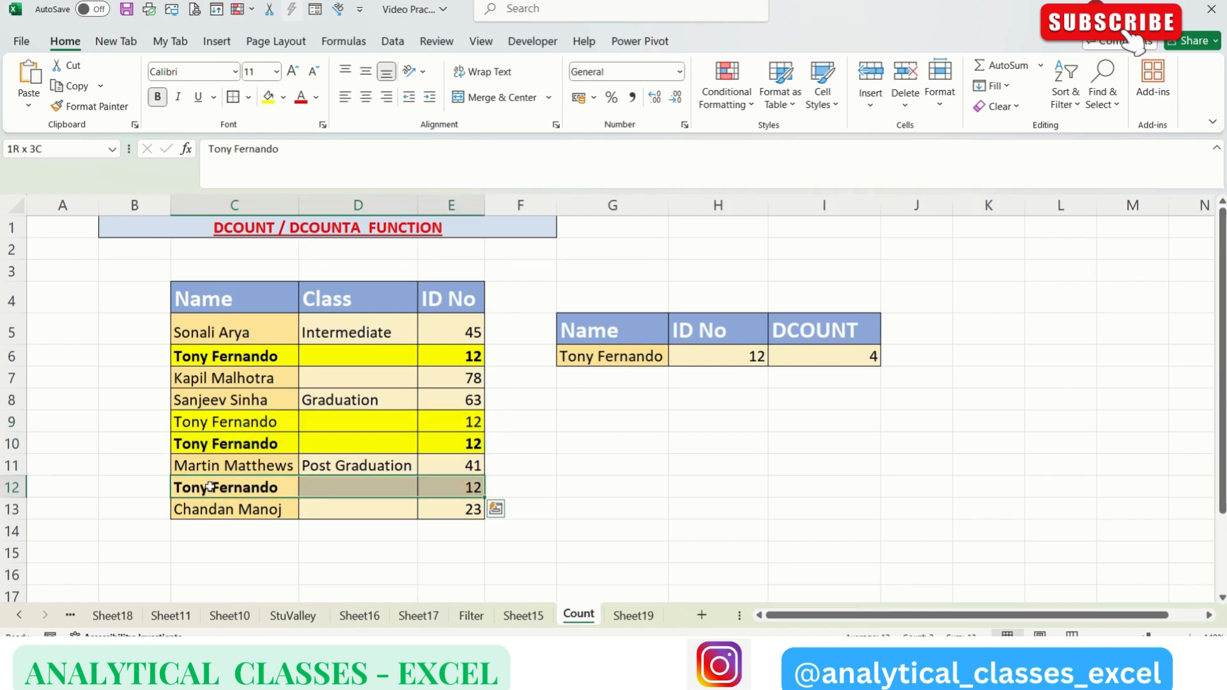
{"action": "left_click", "coordinate": [264, 101]}
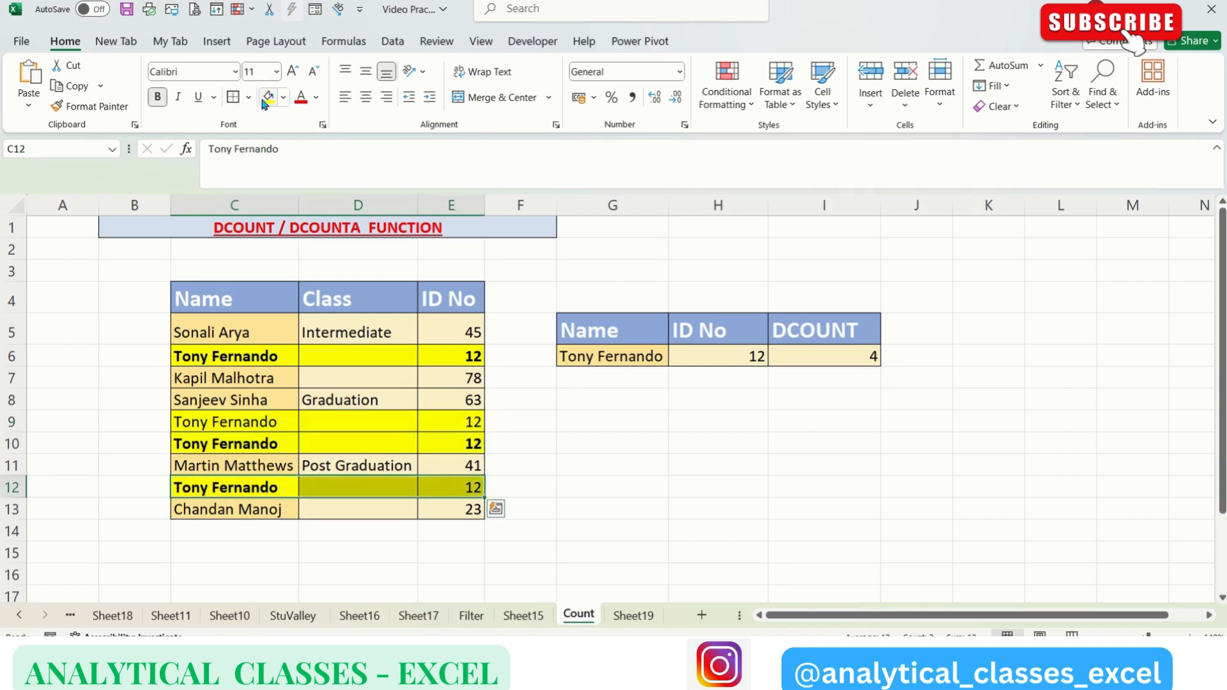
{"action": "left_click", "coordinate": [765, 414]}
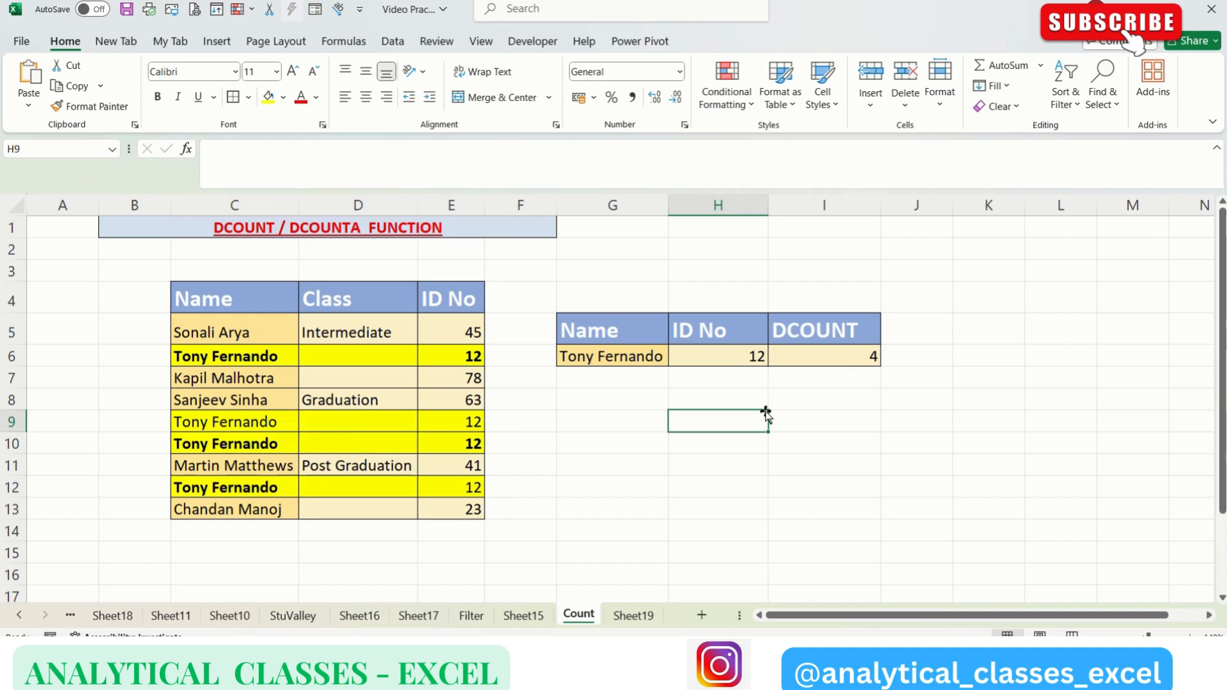
Step: Enter the formula =DCOUNTA(C4:E13,G5,G5:H6) in cell I6, using the Name header as the field
{"action": "left_click", "coordinate": [844, 366]}
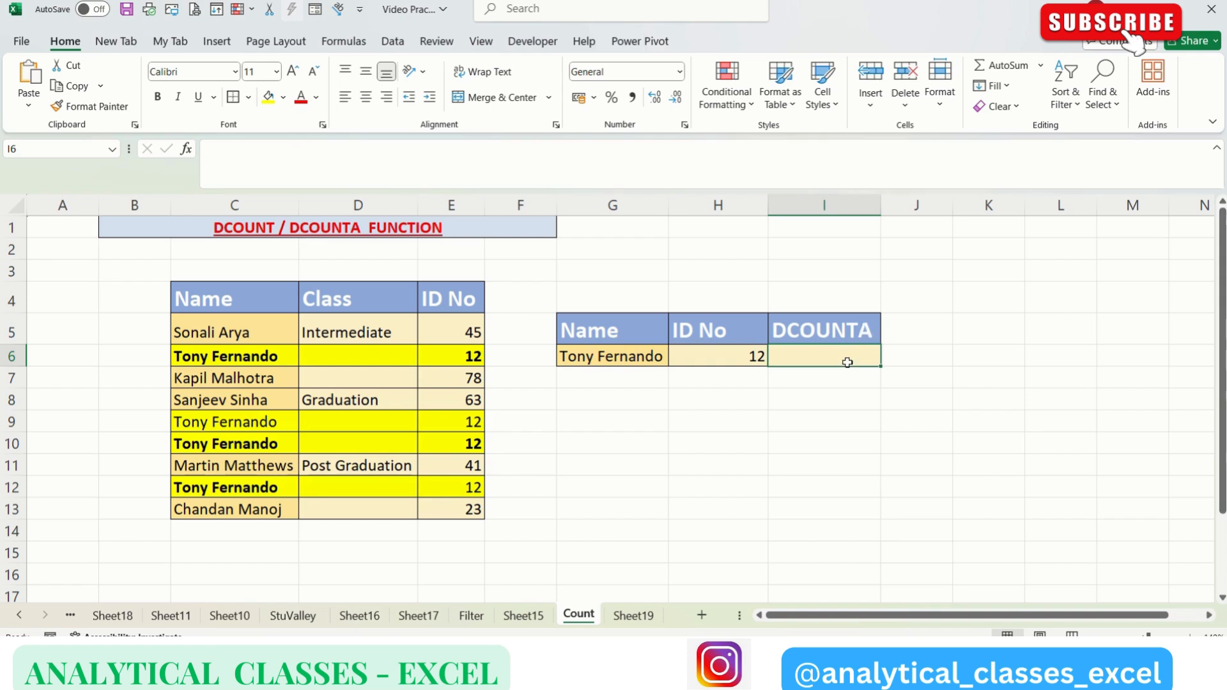
{"action": "type", "text": "="}
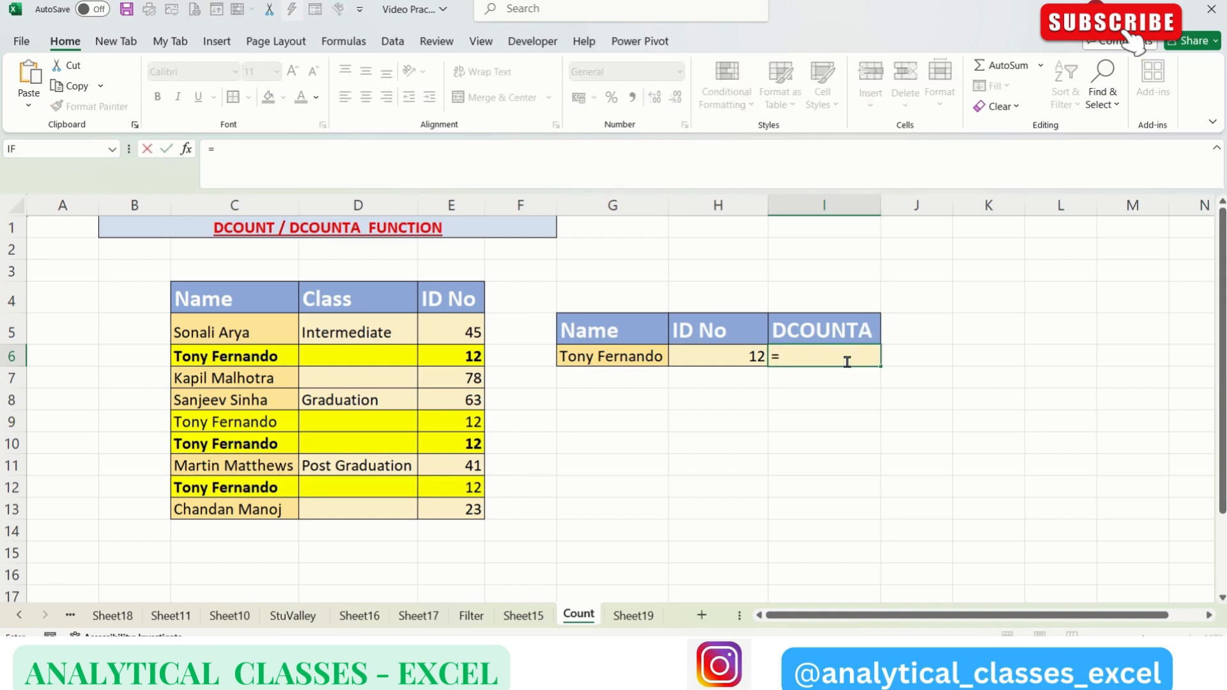
{"action": "type", "text": "DCOUNTA("}
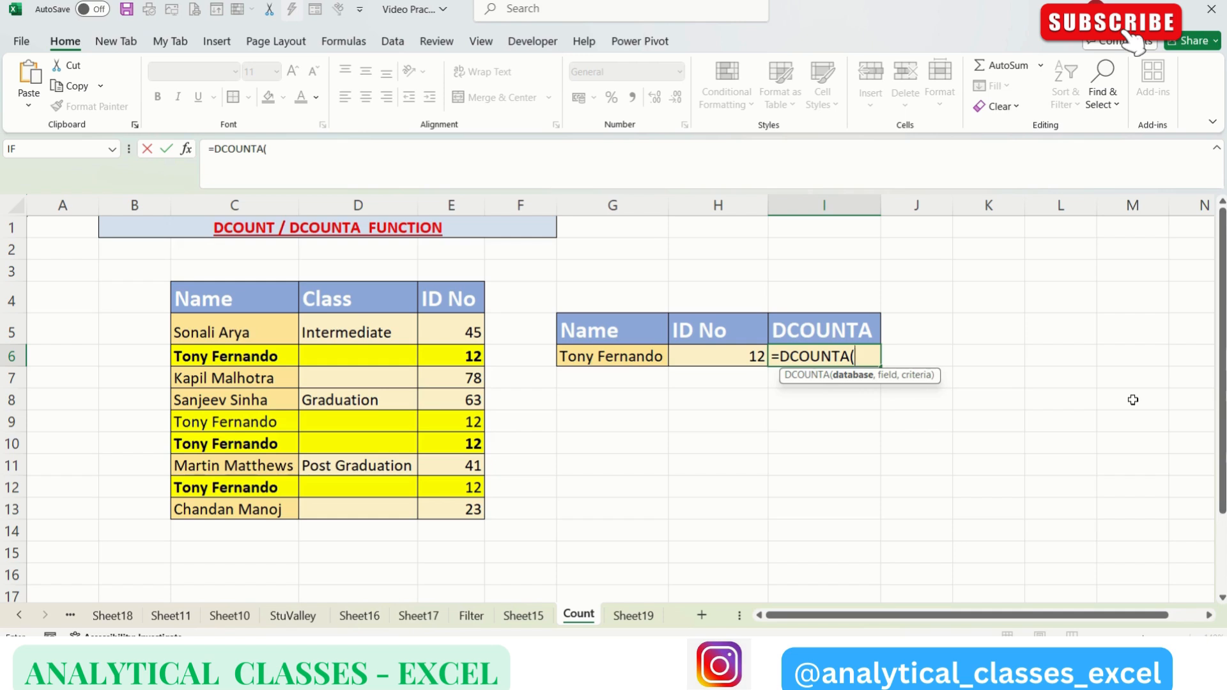
{"action": "left_click_drag", "start_coordinate": [224, 295], "coordinate": [447, 501]}
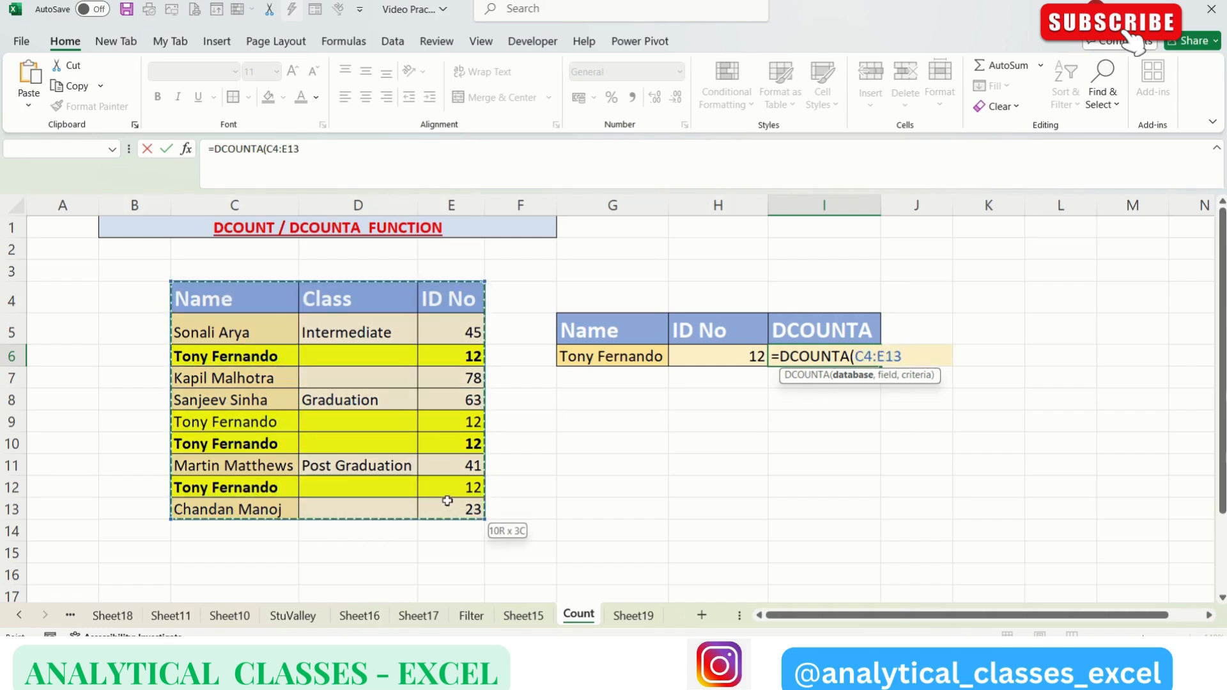
{"action": "type", "text": ","}
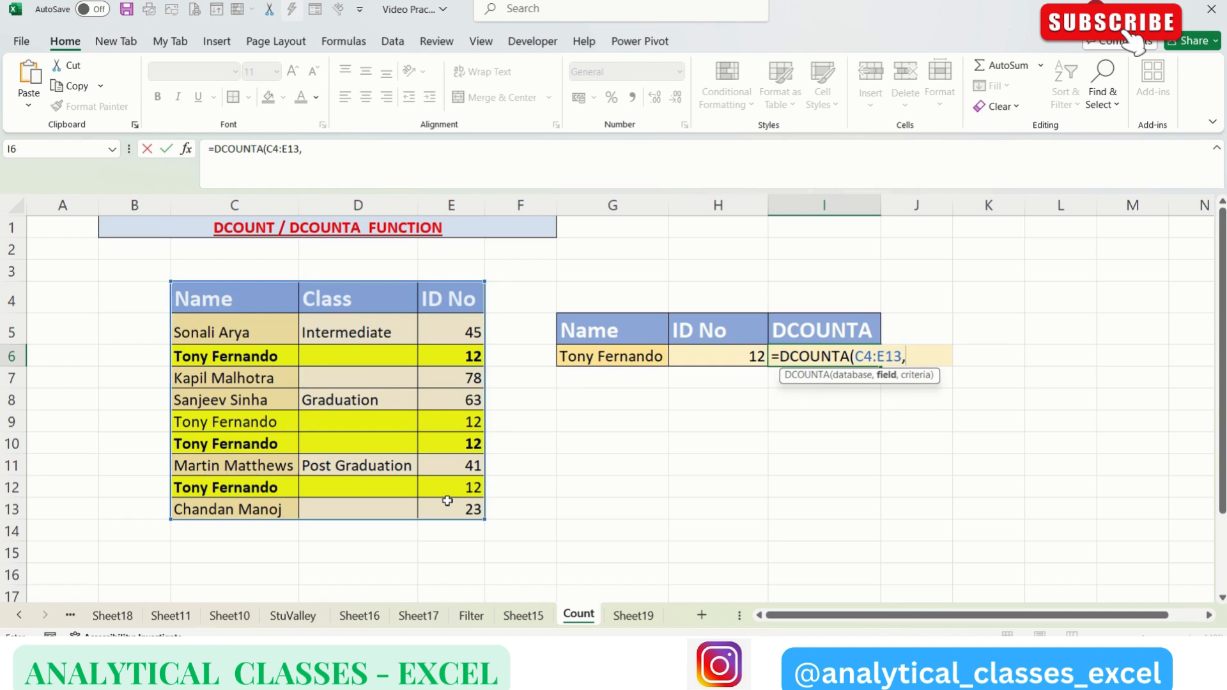
{"action": "left_click", "coordinate": [615, 330]}
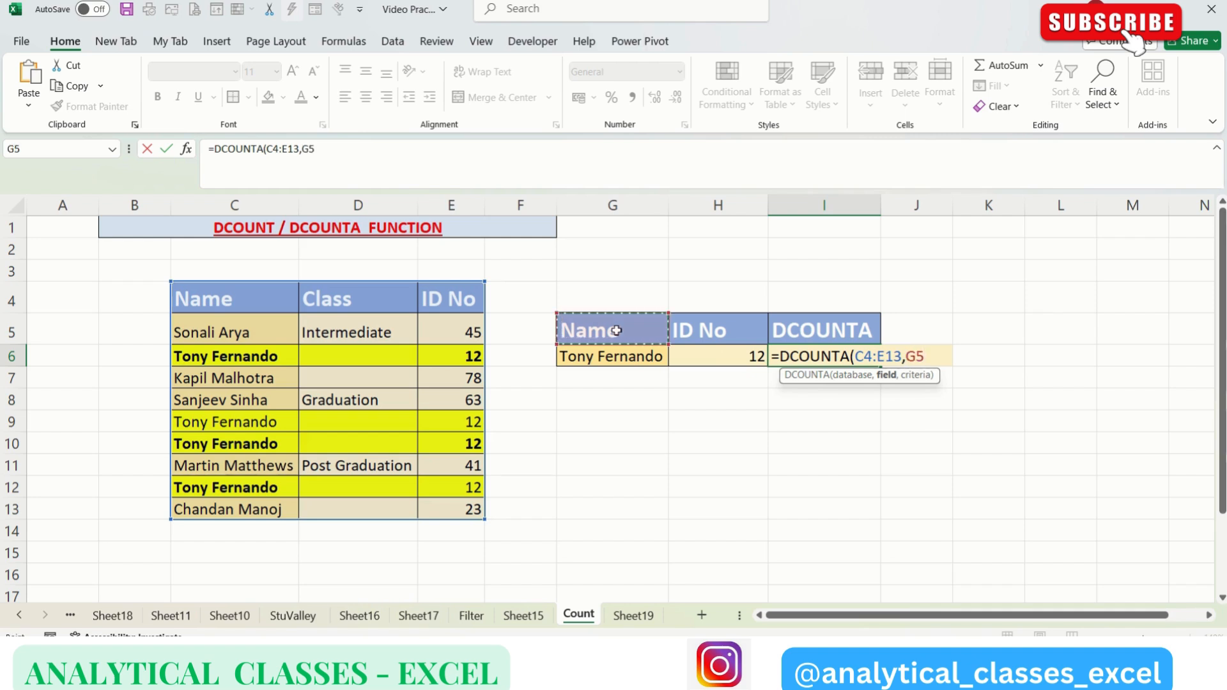
{"action": "type", "text": ","}
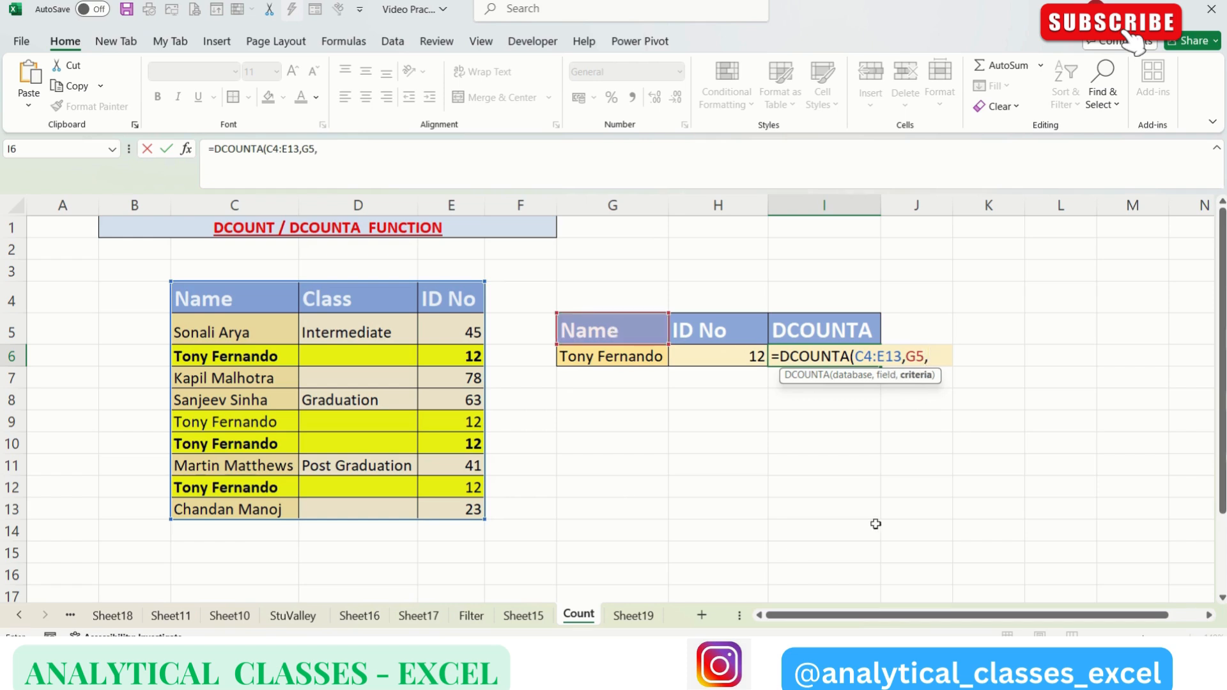
{"action": "left_click_drag", "start_coordinate": [604, 327], "coordinate": [711, 353]}
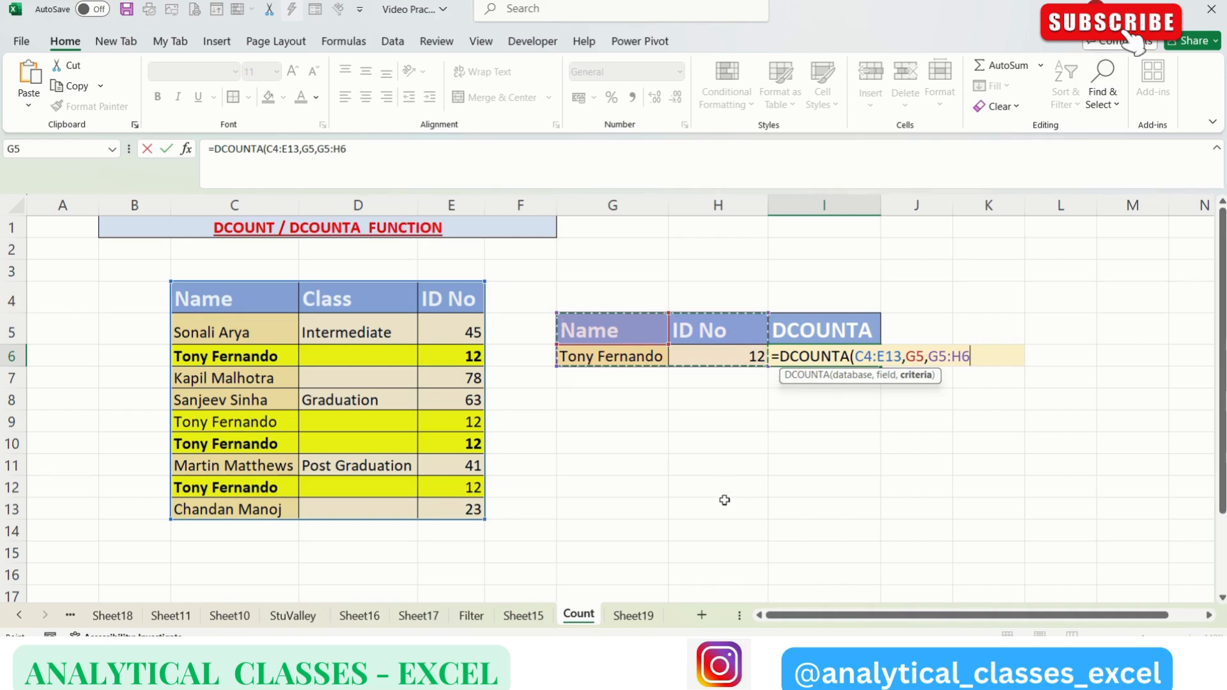
{"action": "key", "text": "Return"}
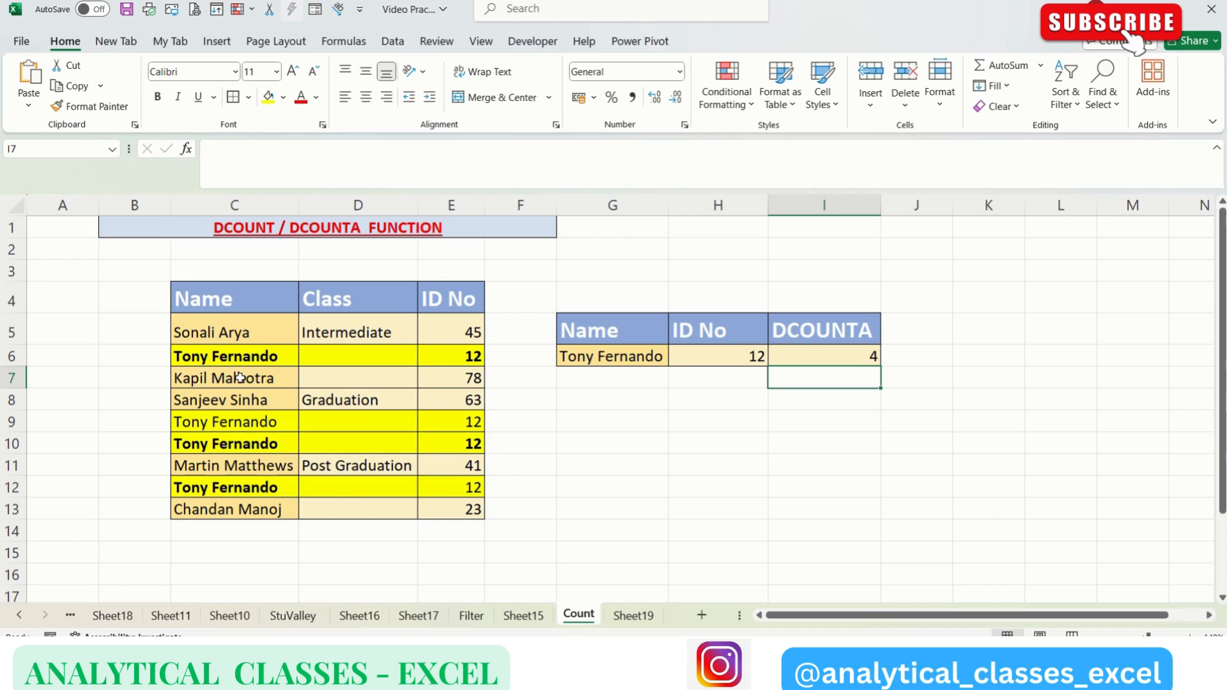
Step: Replace the name in cell C12 with a different person's full name that does not match the criteria
{"action": "left_click", "coordinate": [246, 490]}
{"action": "type", "text": "Sa"}
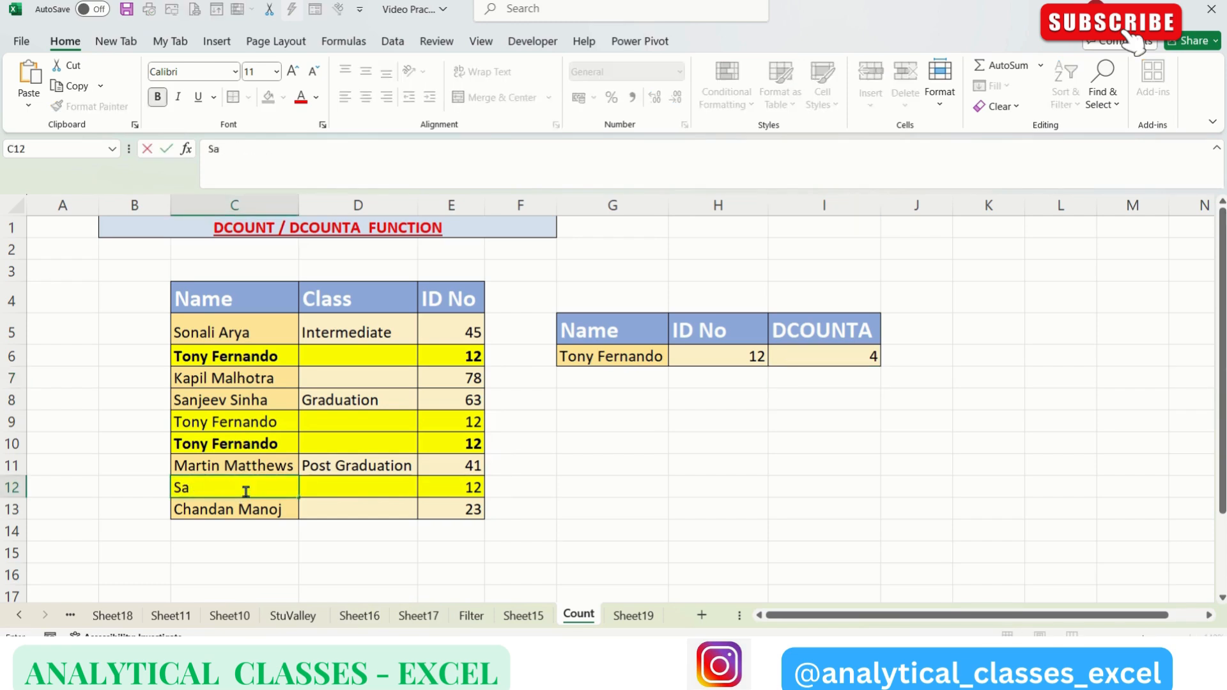
{"action": "type", "text": "=m John"}
{"action": "key", "text": "Return"}
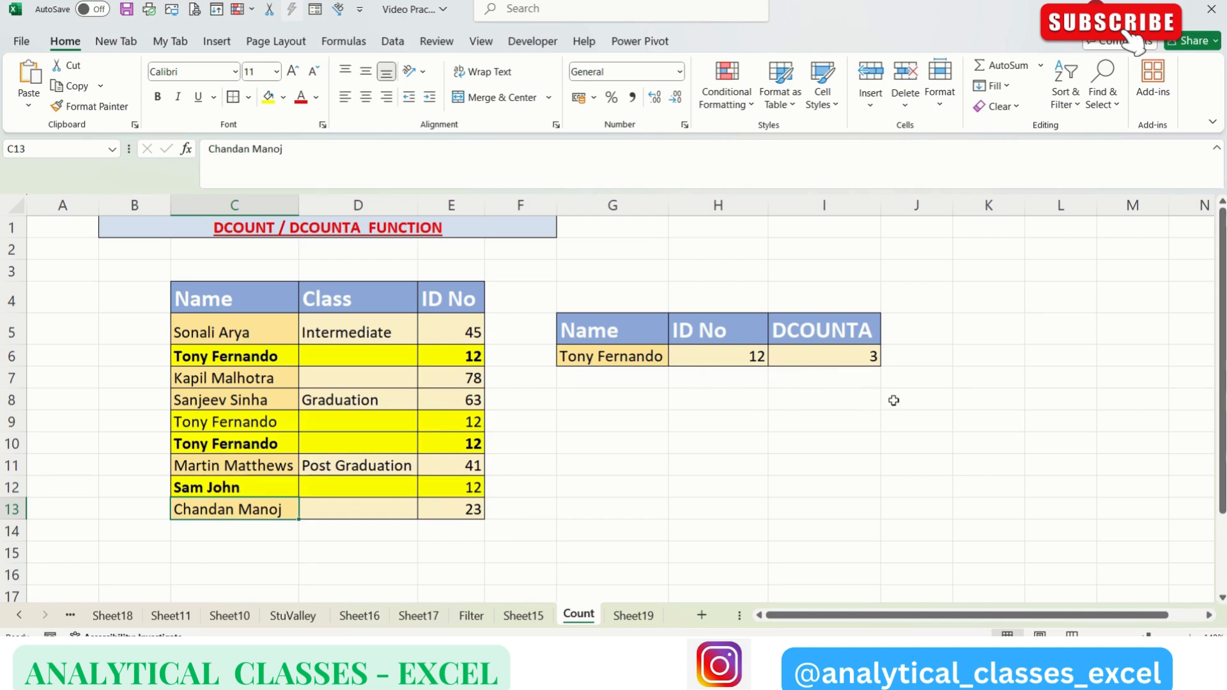
Step: Replace the ID number in cell E6 with one that does not match the criteria
{"action": "left_click", "coordinate": [464, 355]}
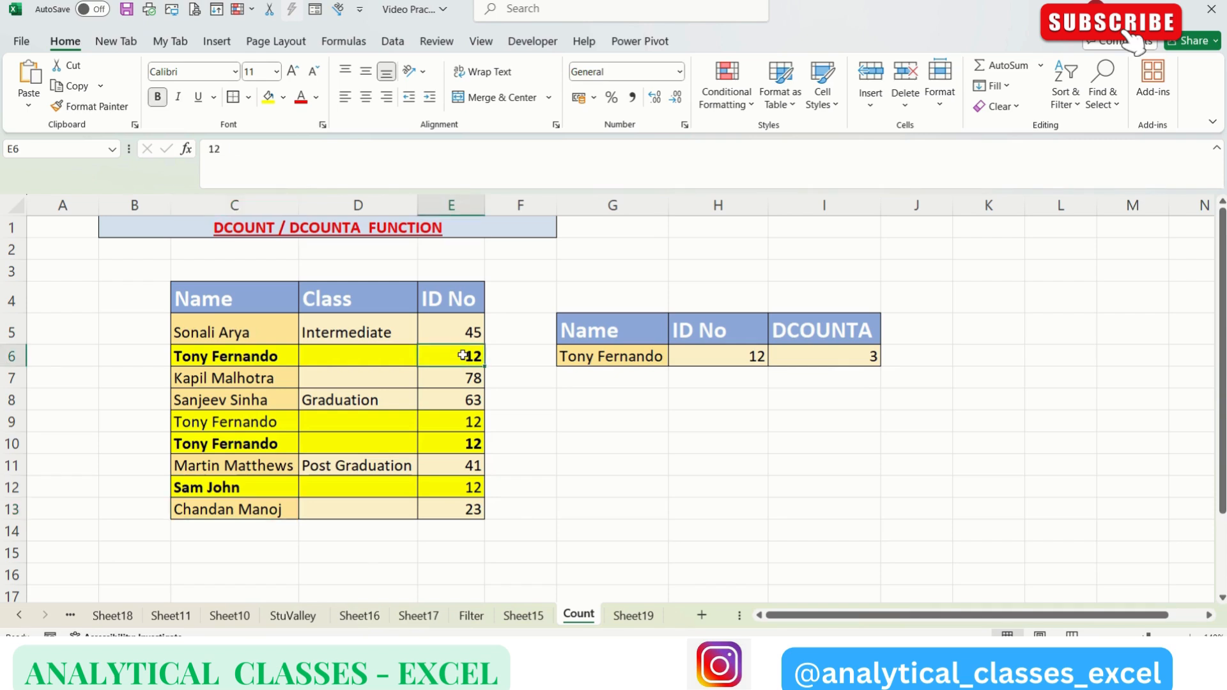
{"action": "type", "text": "25"}
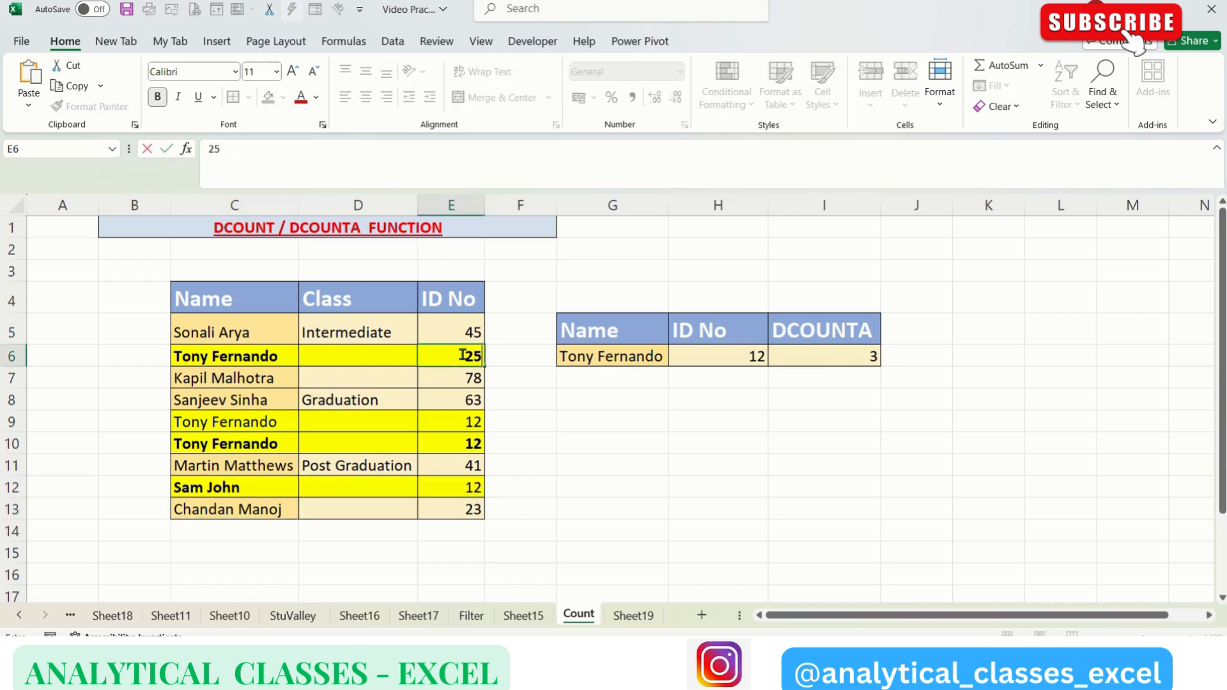
{"action": "key", "text": "Return"}
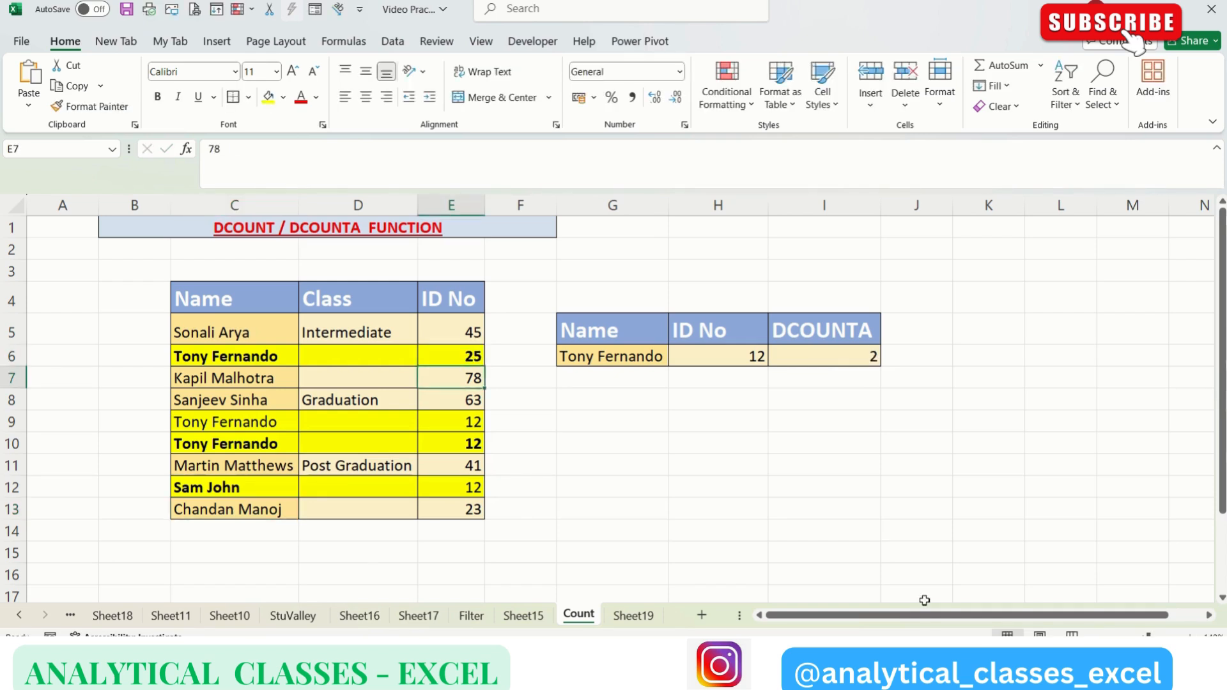